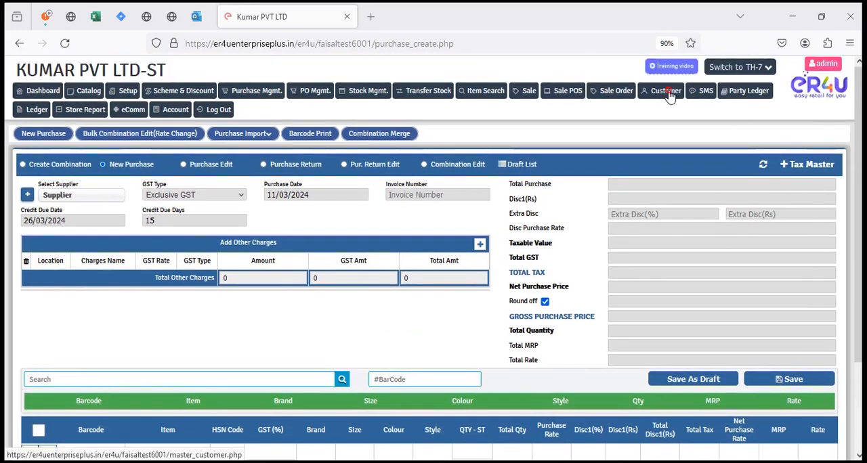
Open customer management and fill in the new customer's name and mobile number.
left_click(666, 91)
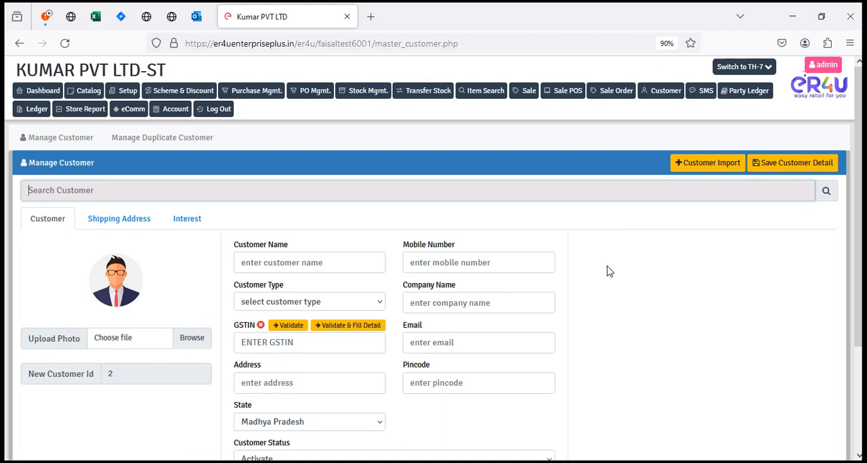
scroll(614, 279, "down", 2)
left_click(293, 199)
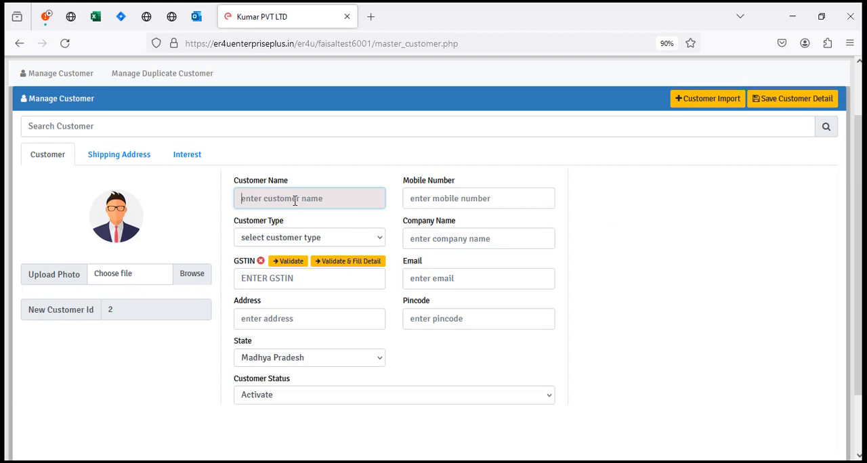
type("Jatin")
key("Tab")
type("98746254")
type("1")
key("ctrl+a")
key("BackSpace")
type("9999999999")
key("BackSpace")
type("2")
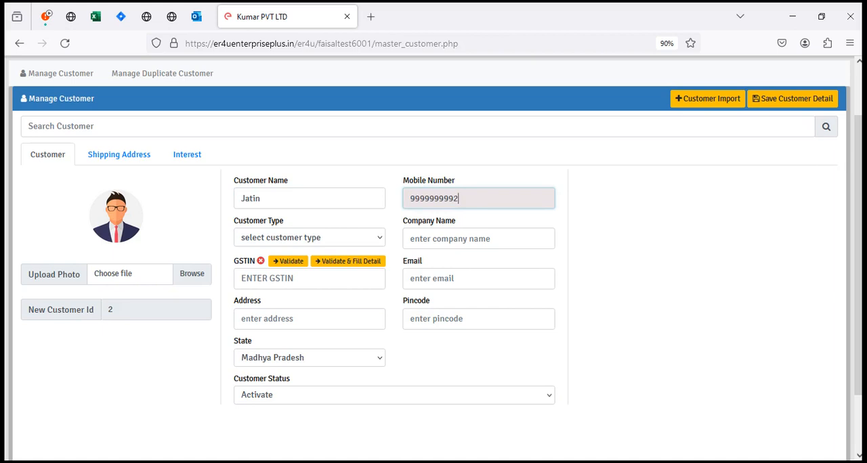
Set the customer type to B2C and save the new customer's details.
left_click(321, 238)
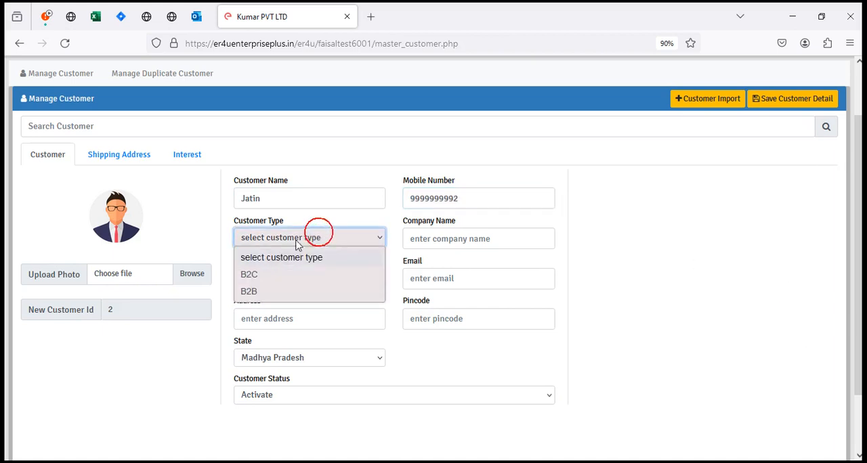
left_click(250, 275)
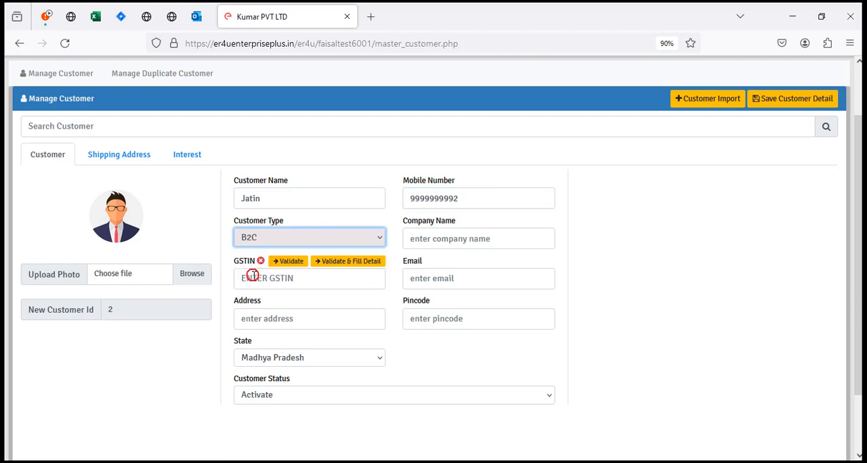
left_click(791, 98)
left_click(546, 276)
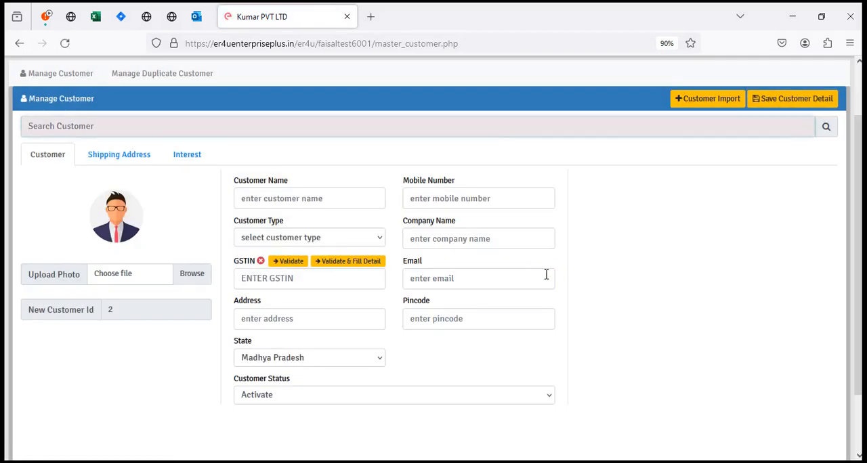
scroll(797, 331, "down", 2)
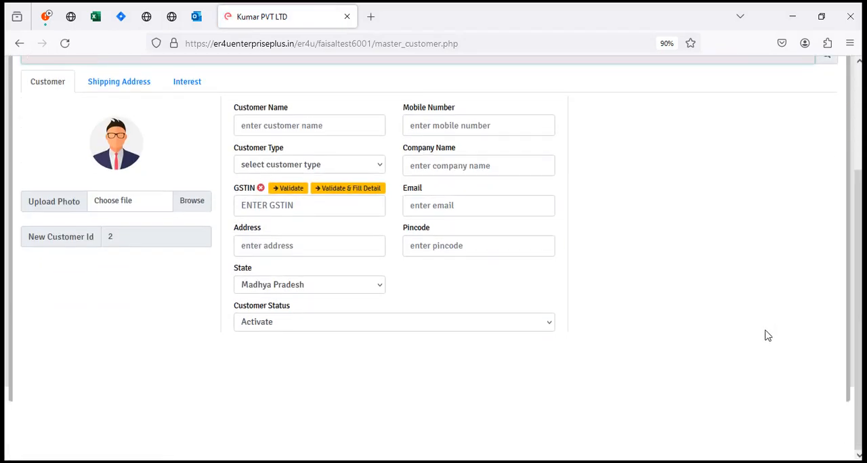
scroll(759, 335, "up", 3)
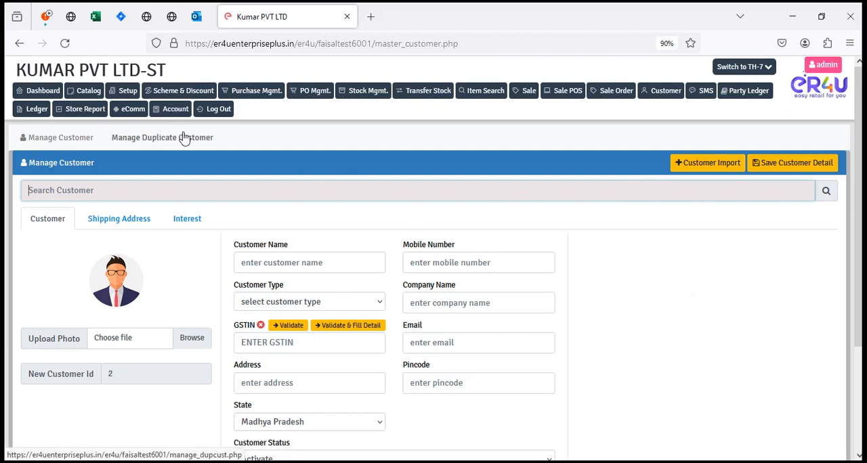
Open a receipt entry in the accounts section and choose the newly added customer as its party.
left_click(174, 112)
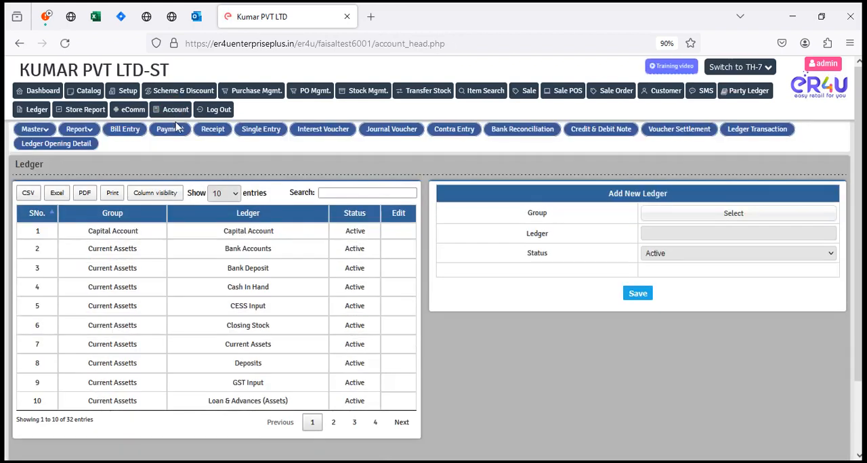
left_click(217, 135)
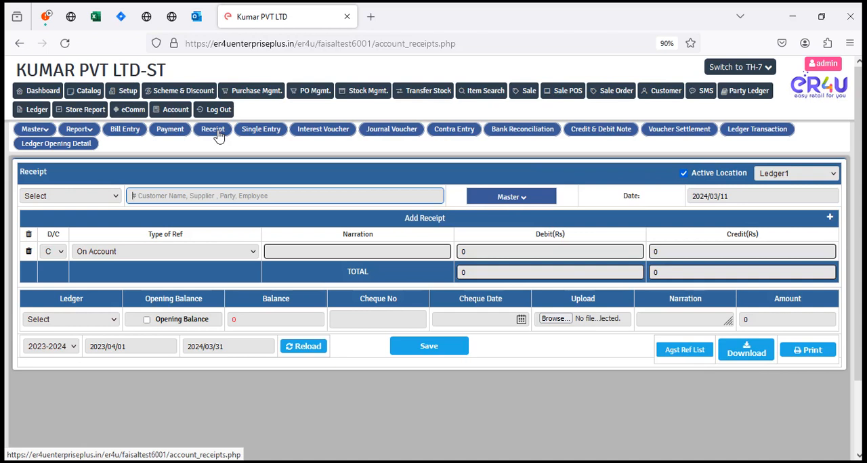
left_click(218, 134)
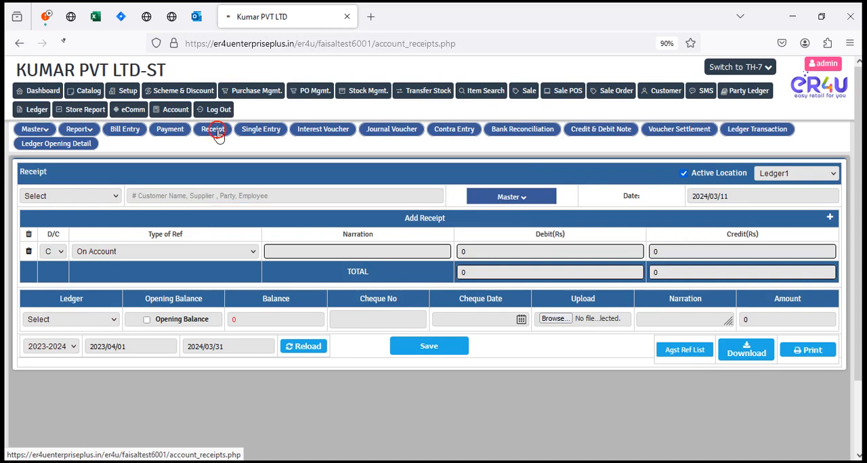
left_click(72, 197)
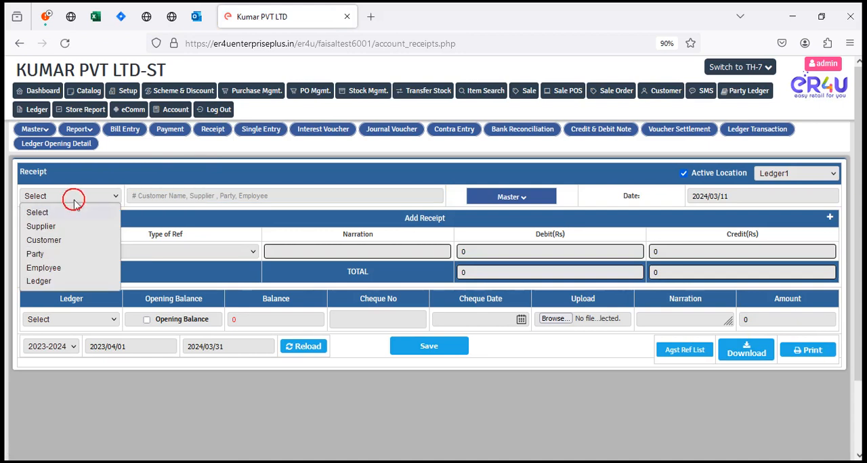
left_click(51, 241)
left_click(182, 197)
type("ja")
left_click(213, 211)
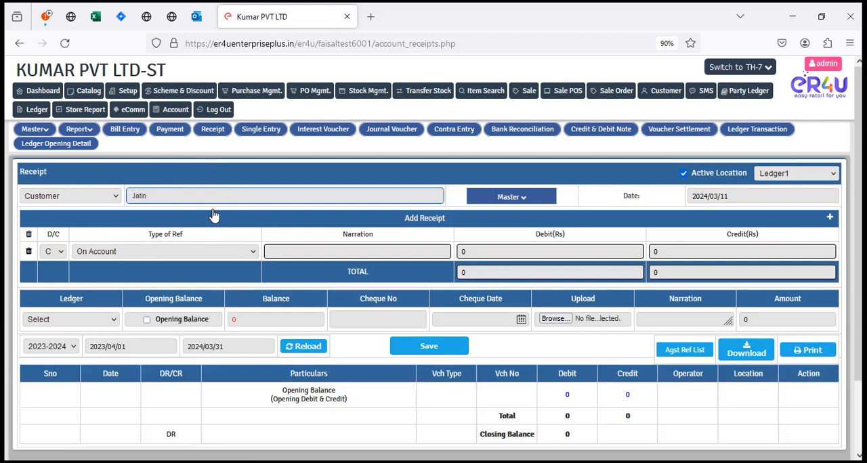
Enter a credit of 1000 on account in the receipt and mark it as an opening balance.
scroll(357, 388, "down", 2)
left_click_drag(34, 310, 701, 381)
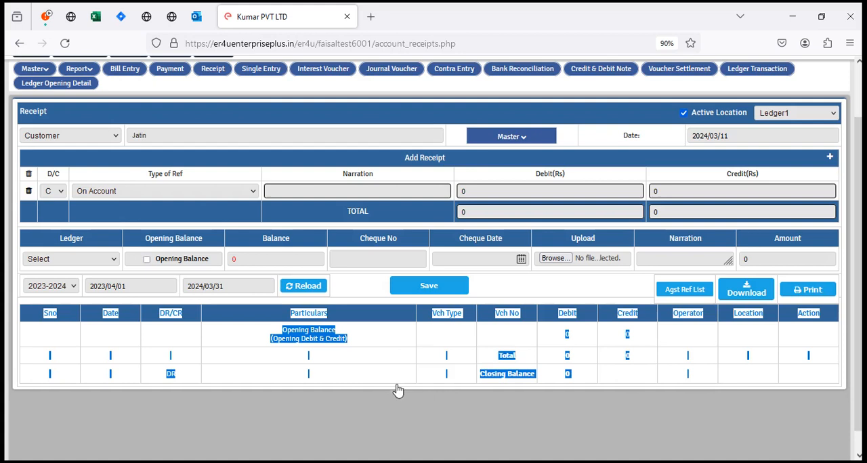
left_click(337, 379)
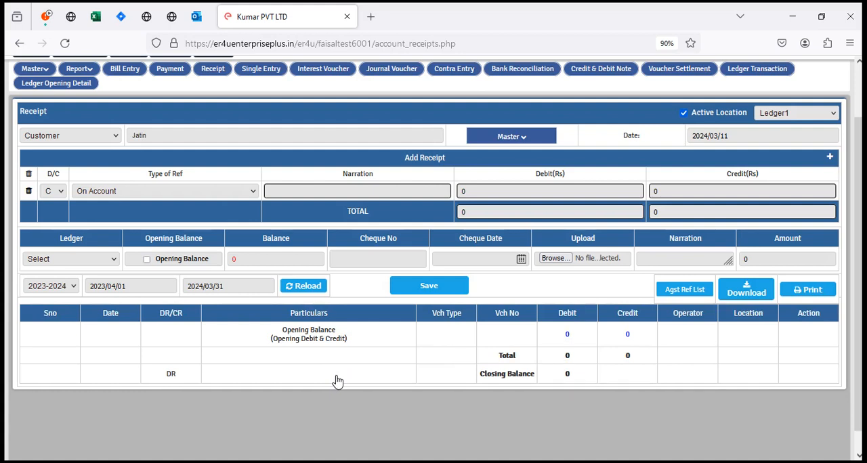
left_click(703, 185)
type("1000")
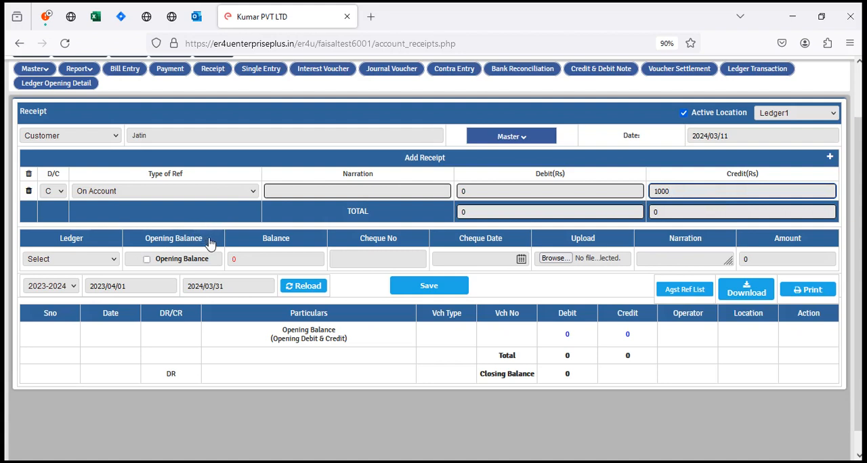
left_click_drag(141, 238, 207, 241)
left_click(147, 259)
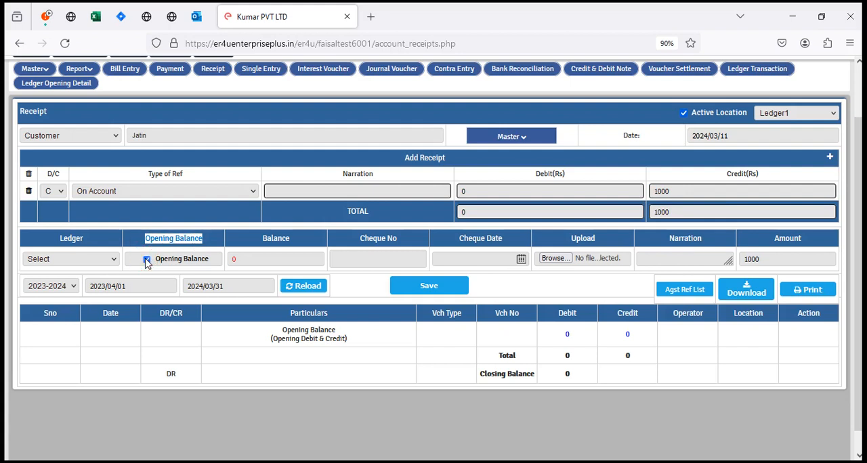
Set the receipt's ledger to None and save the opening balance entry.
left_click(79, 261)
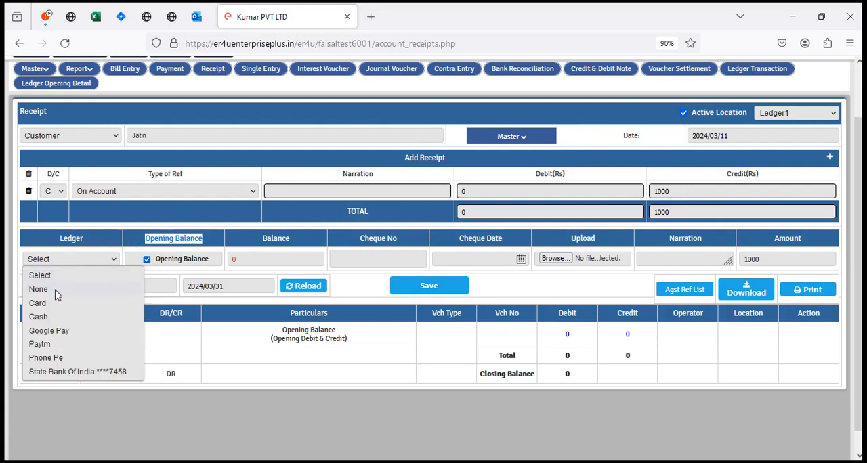
left_click(57, 294)
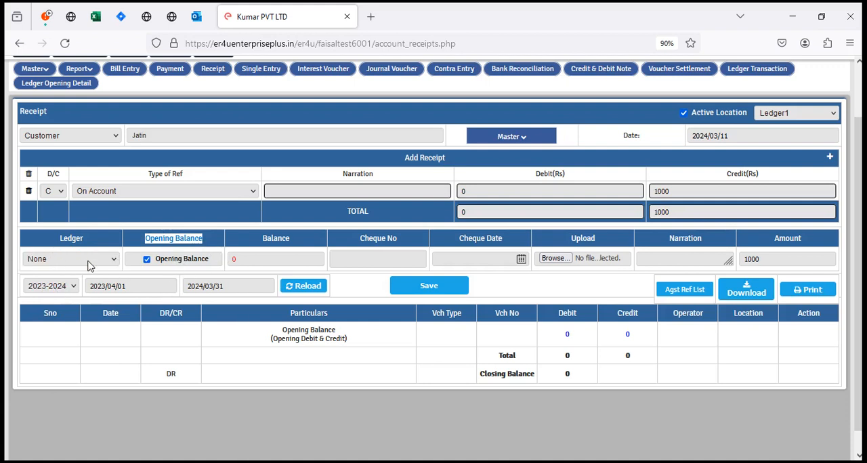
left_click(438, 287)
left_click(496, 285)
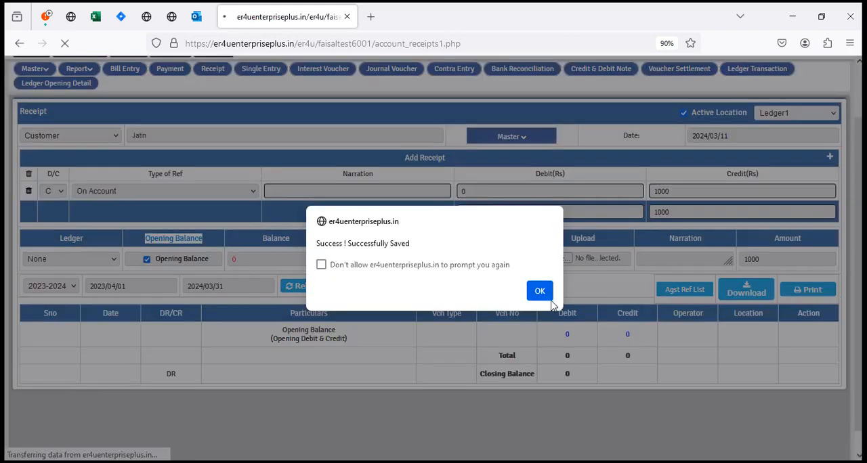
left_click(537, 293)
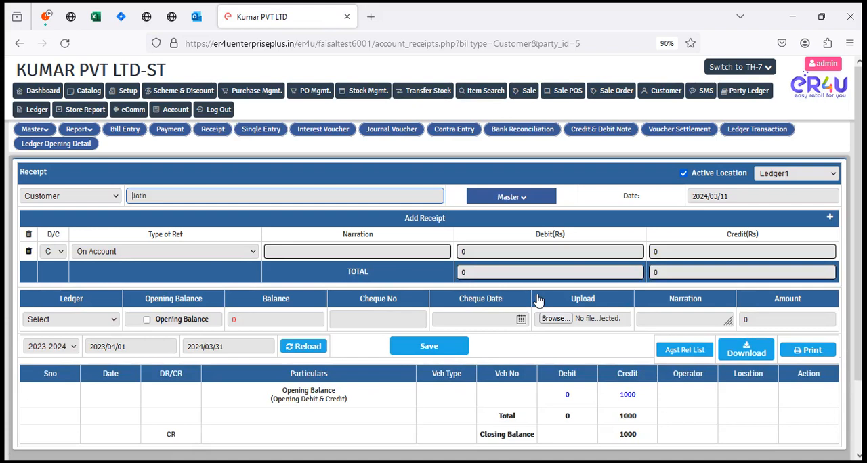
Review the opening balance transaction behind the credit amount and its edit form, and close both.
left_click(627, 395)
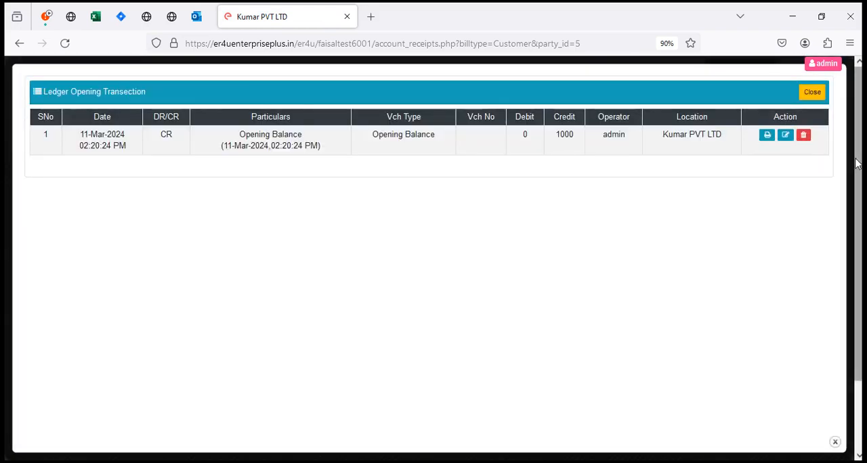
left_click(784, 137)
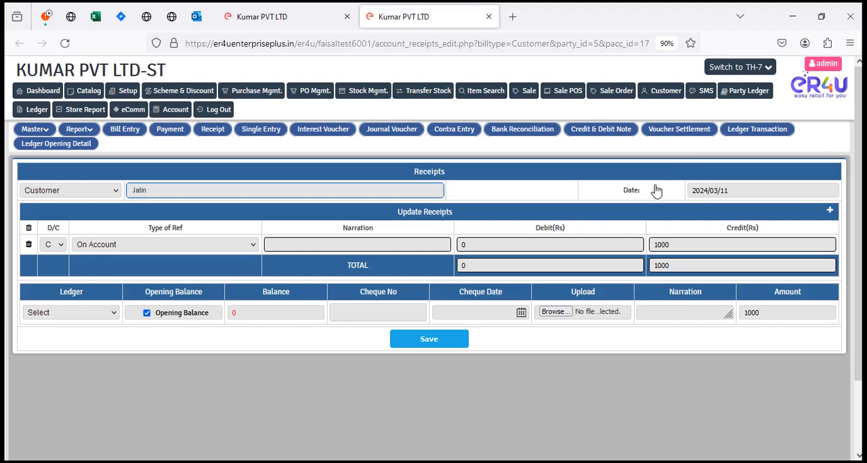
left_click(487, 18)
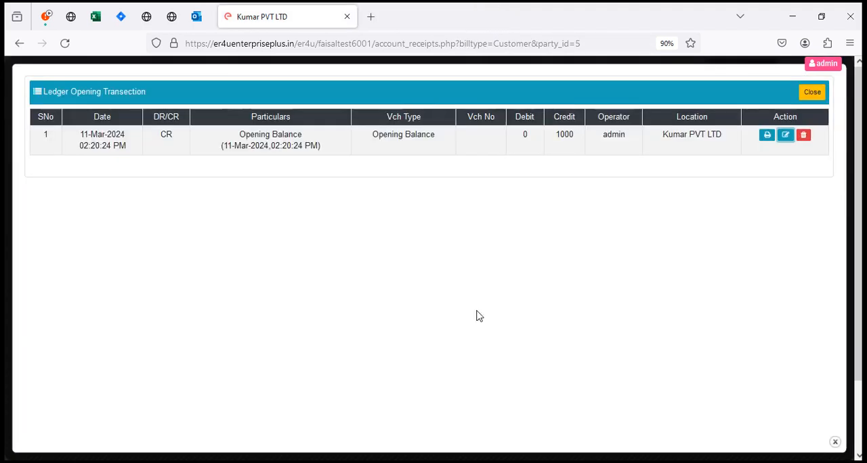
left_click(835, 444)
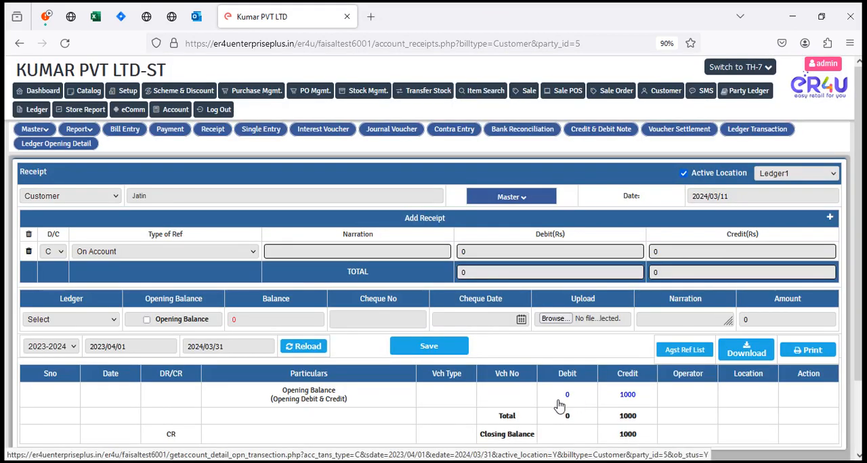
left_click(716, 462)
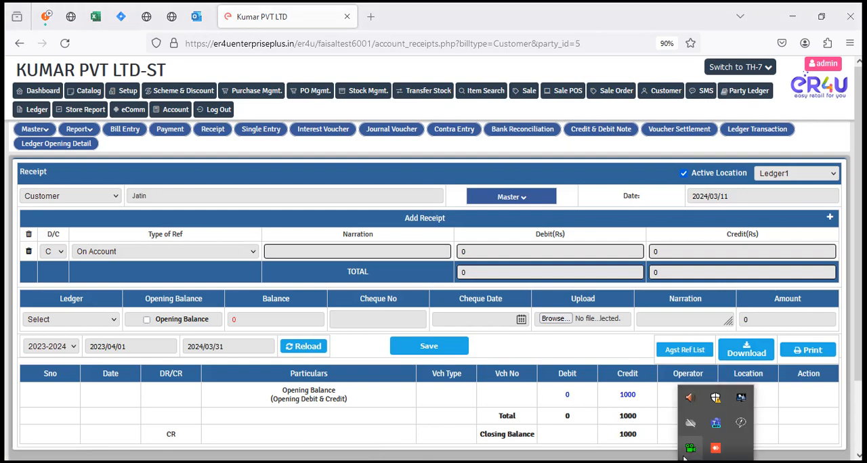